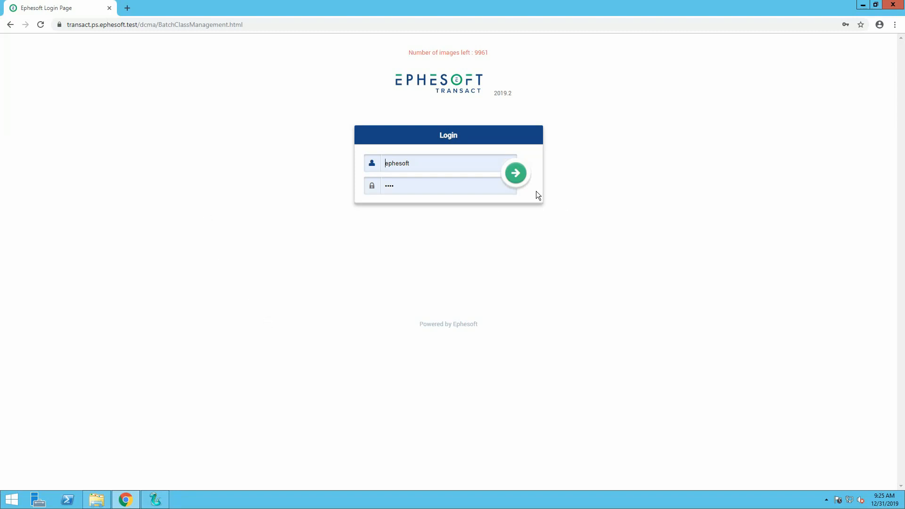
- Log in with the prefilled account and open the BC5 DemoBatchClass for configuration
click(516, 173)
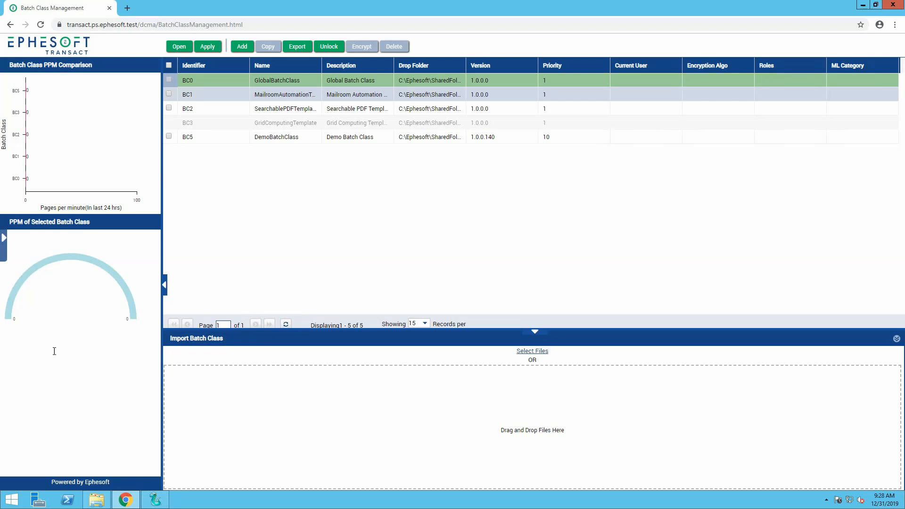
click(203, 137)
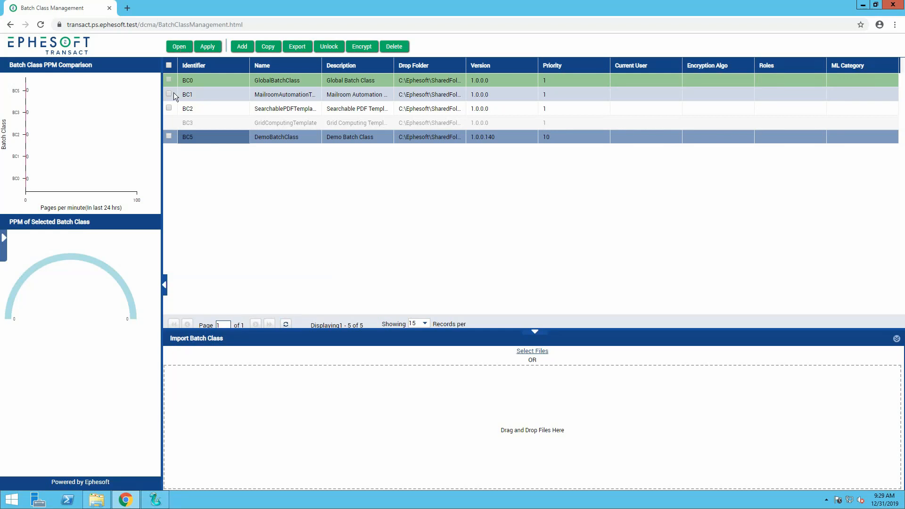
click(168, 136)
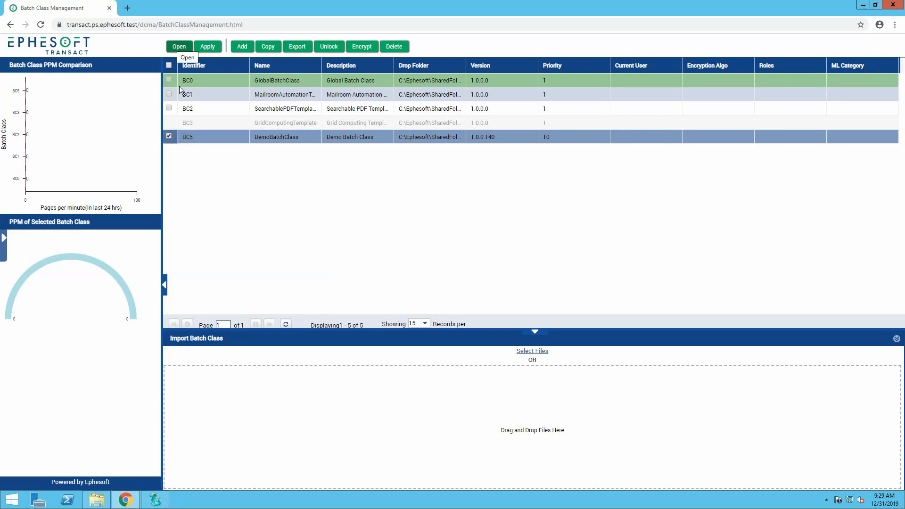
double_click(192, 137)
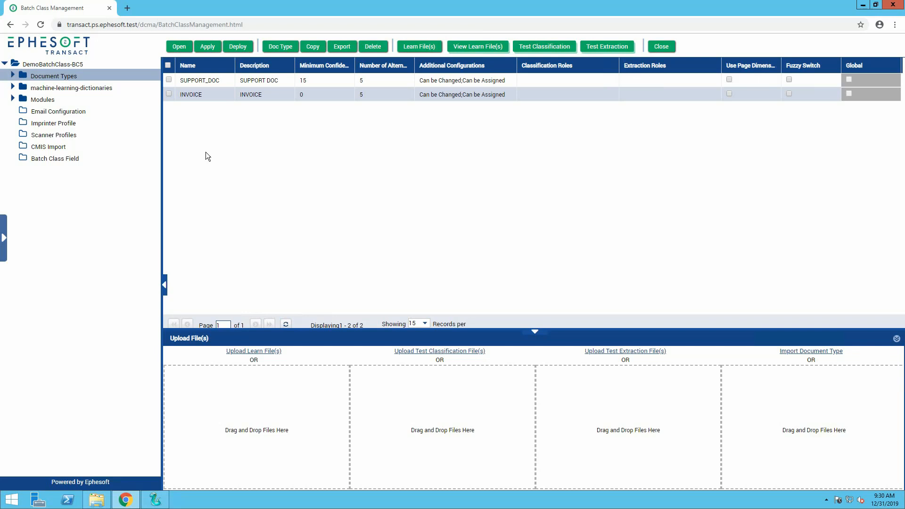
- Expand the INVOICE document type and view the key-value extraction rules of its InvoiceDate index field
click(14, 77)
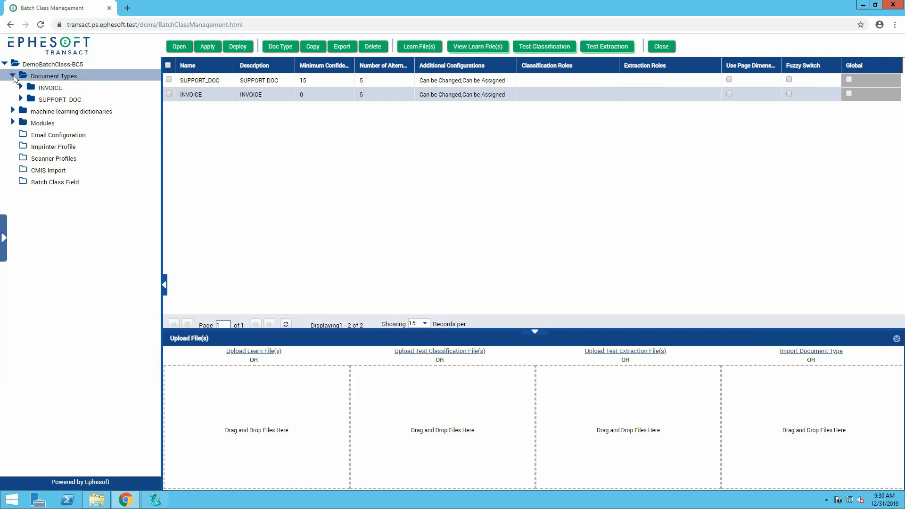
click(43, 89)
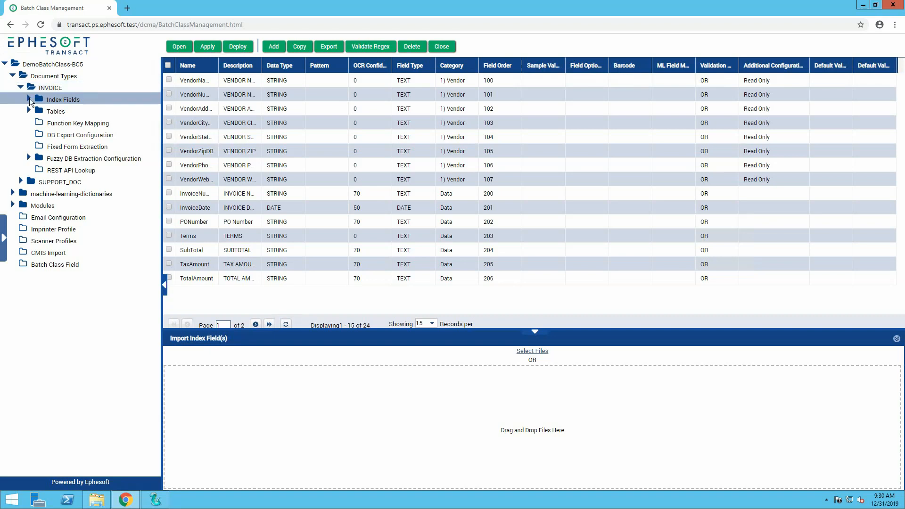
click(29, 98)
click(63, 112)
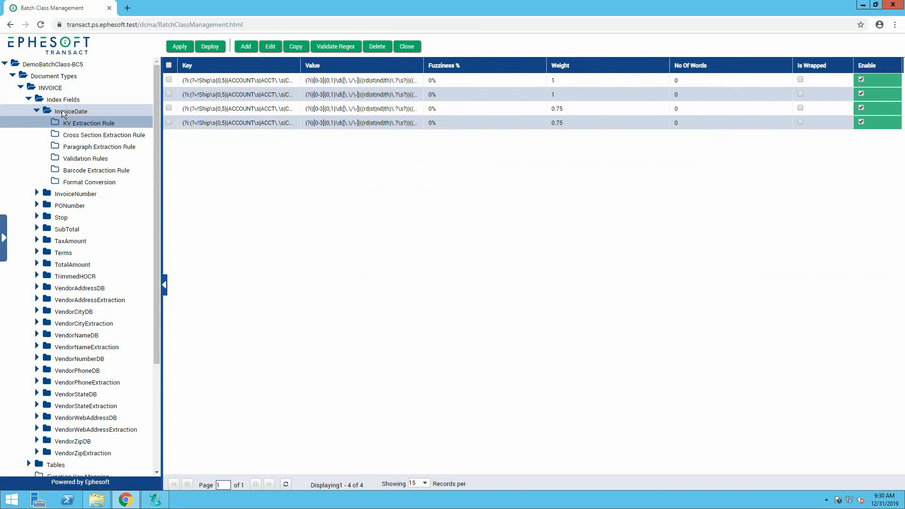
- Review the INVOICETABLE columns and table extraction rules, plus the fuzzy DB extraction configuration of the INVOICE document type
click(29, 98)
click(29, 111)
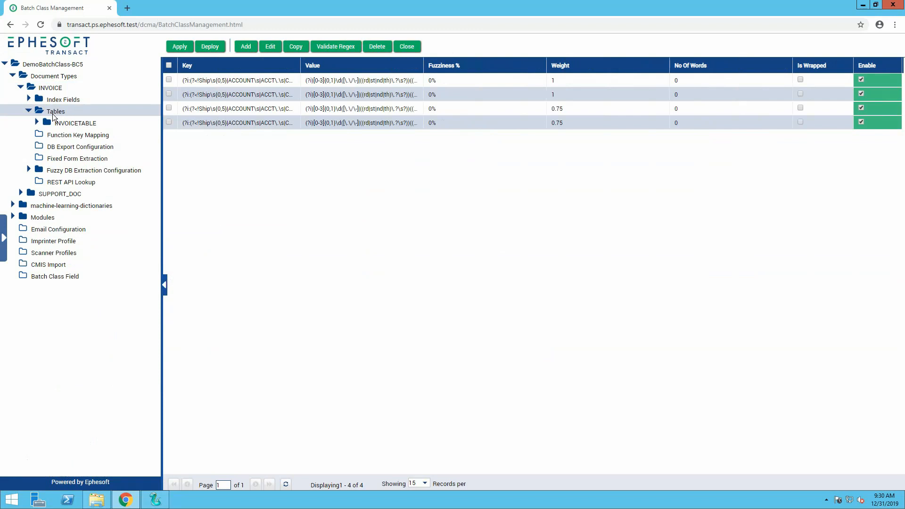
click(71, 123)
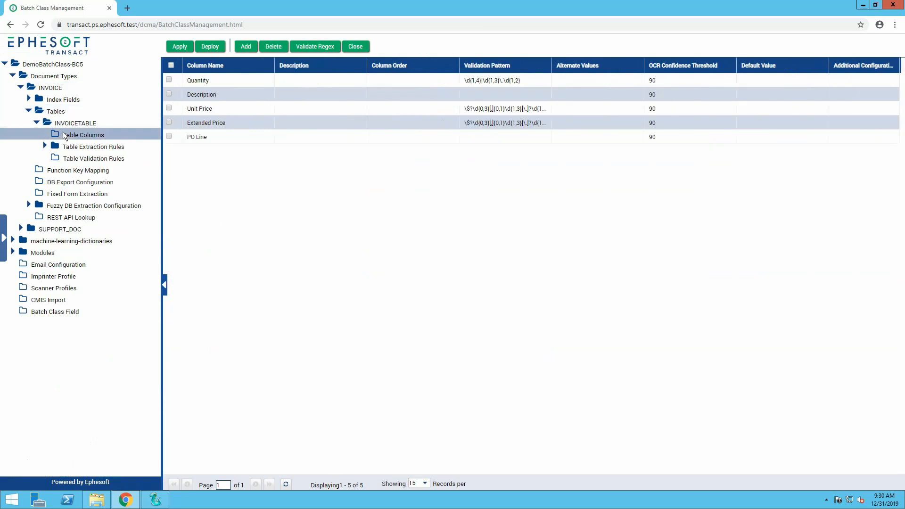
click(106, 147)
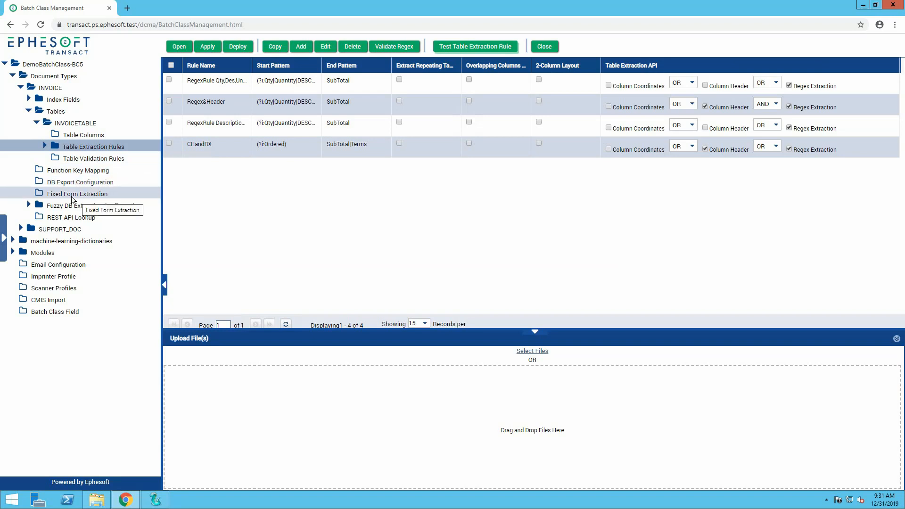
click(87, 205)
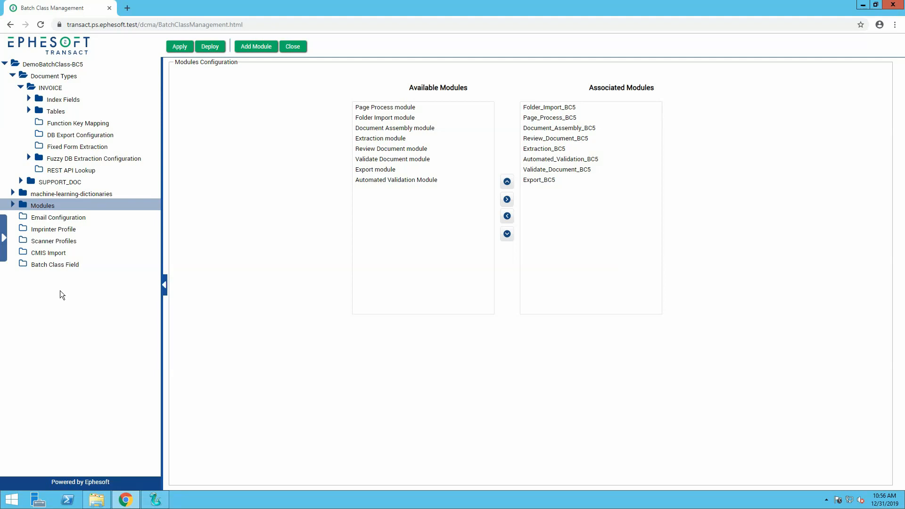
- Expand the Folder Import module and review its plugin list and the IMPORT_MULTIPAGE_FILES and IMPORT_BATCH_FOLDER settings
click(13, 206)
click(41, 218)
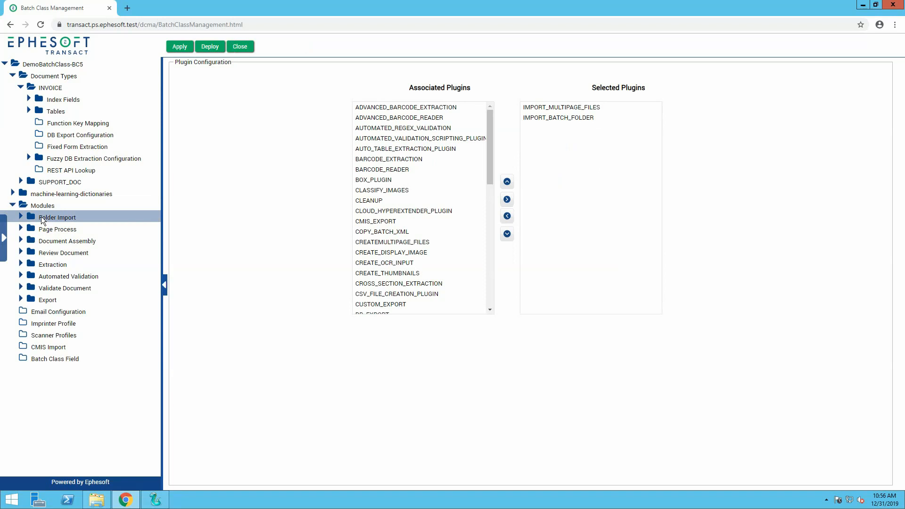
click(21, 216)
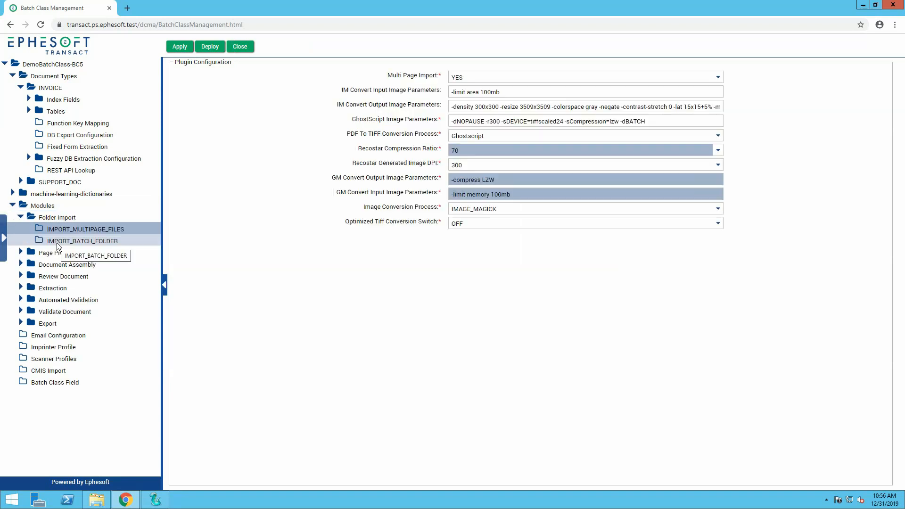
click(57, 242)
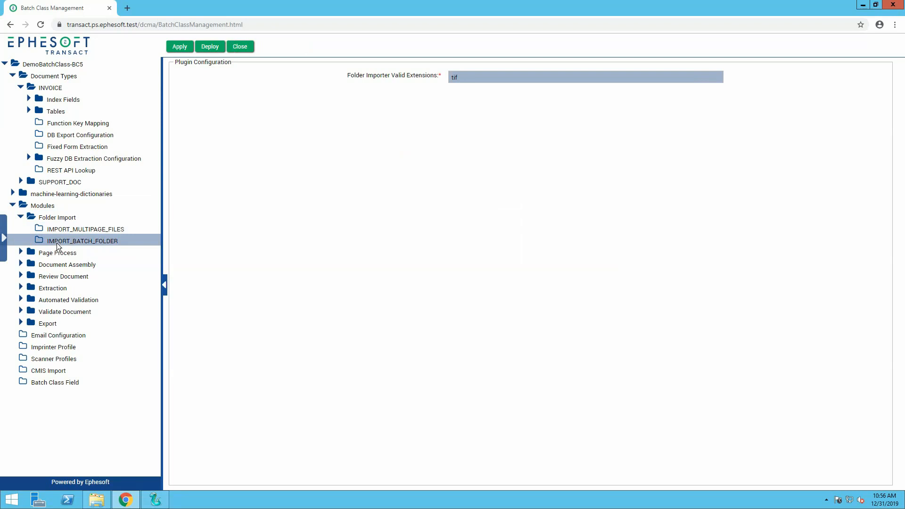
click(57, 217)
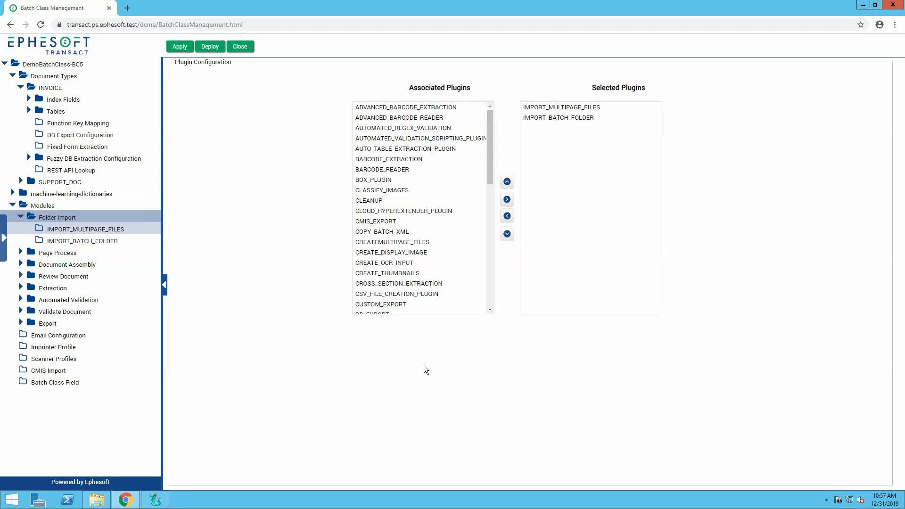
- Review the Extraction module's plugins and view the ADVANCED_BARCODE_EXTRACTION plugin settings
click(53, 289)
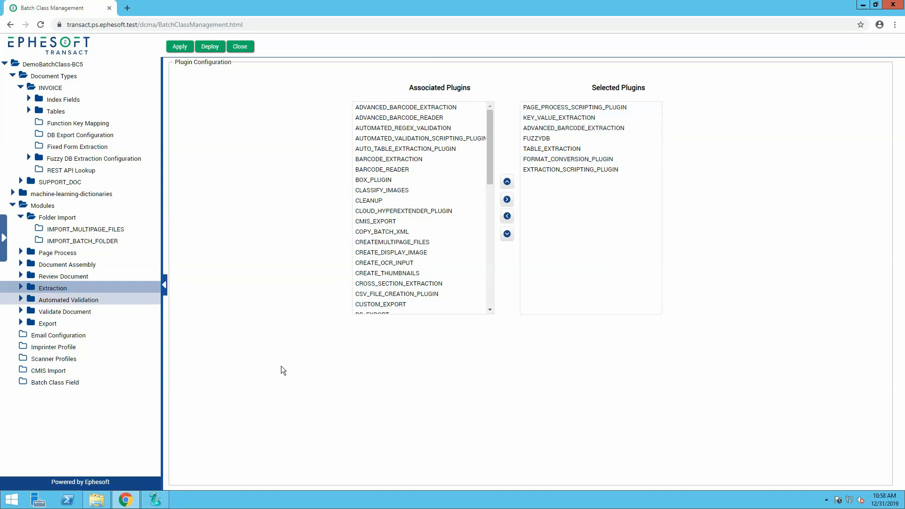
click(21, 287)
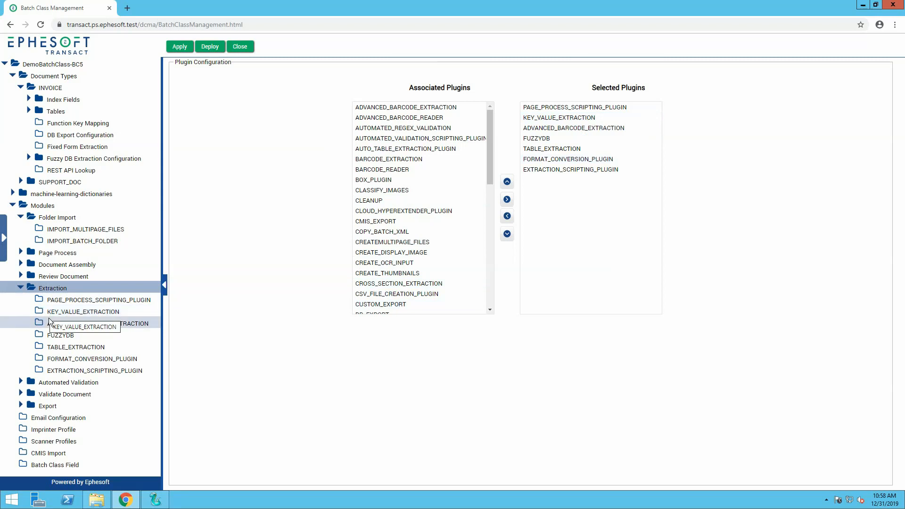
click(61, 326)
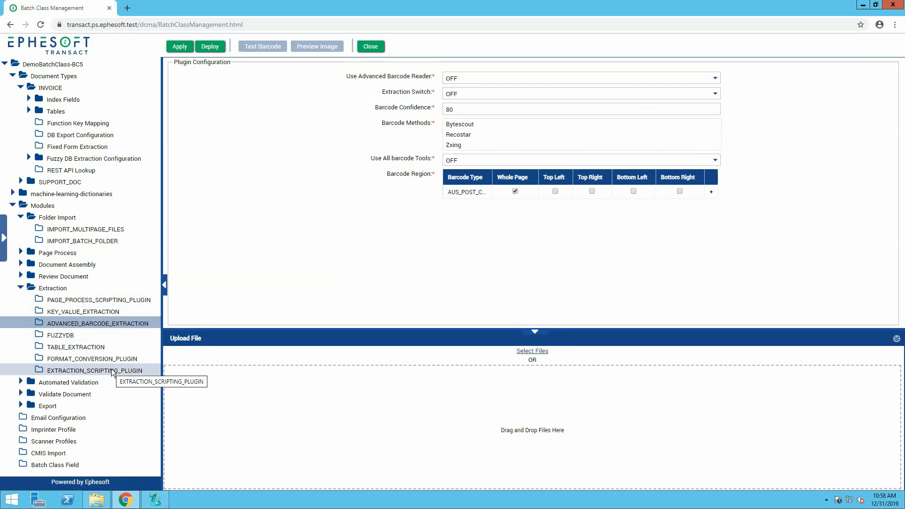
- Remove ADVANCED_BARCODE_EXTRACTION from the Extraction module's selected plugins and deploy the workflow
click(52, 287)
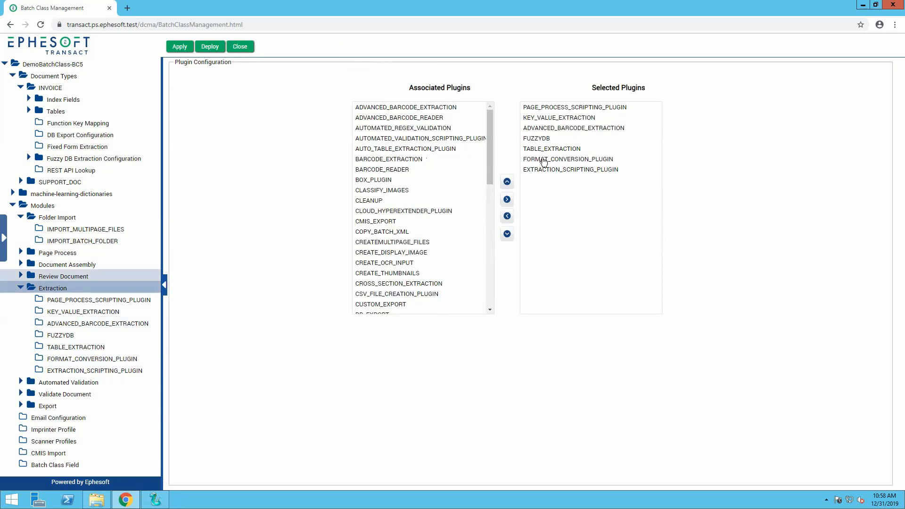
double_click(549, 127)
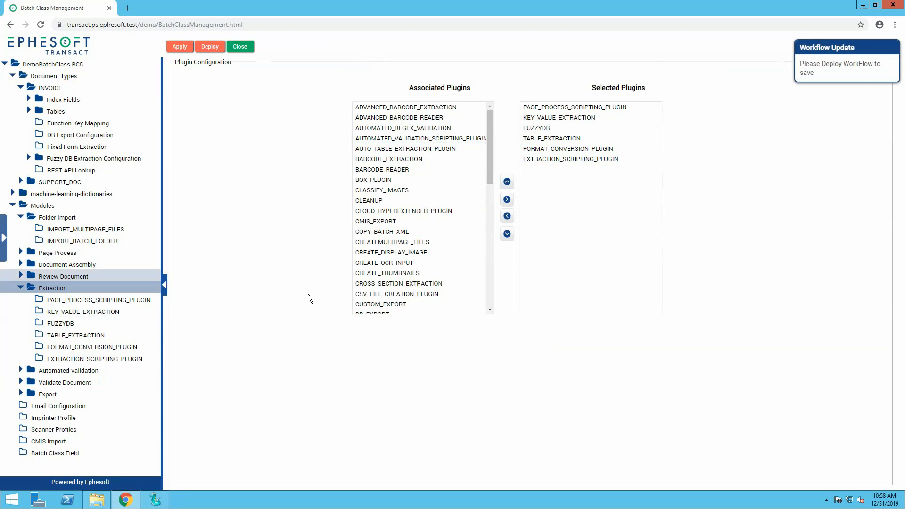
click(210, 47)
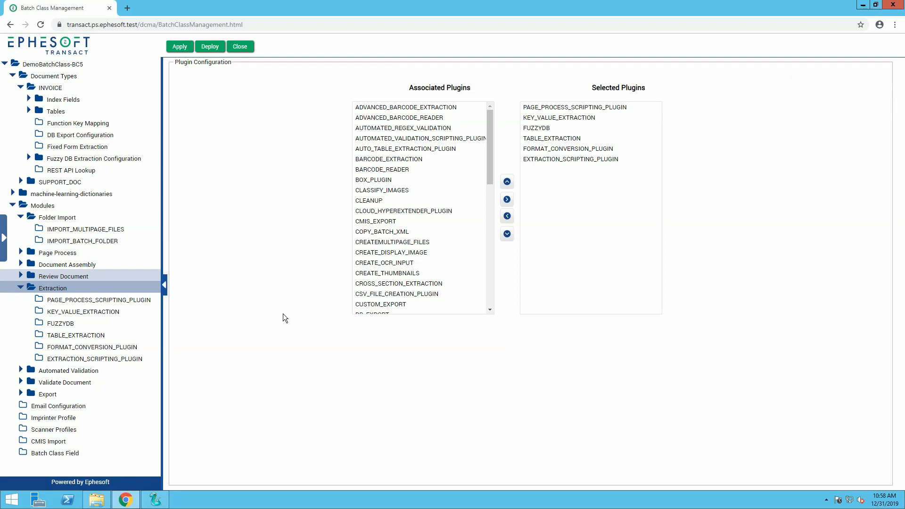
- Collapse the modules and view the batch class's email configuration, scanner profiles and batch class fields
click(13, 205)
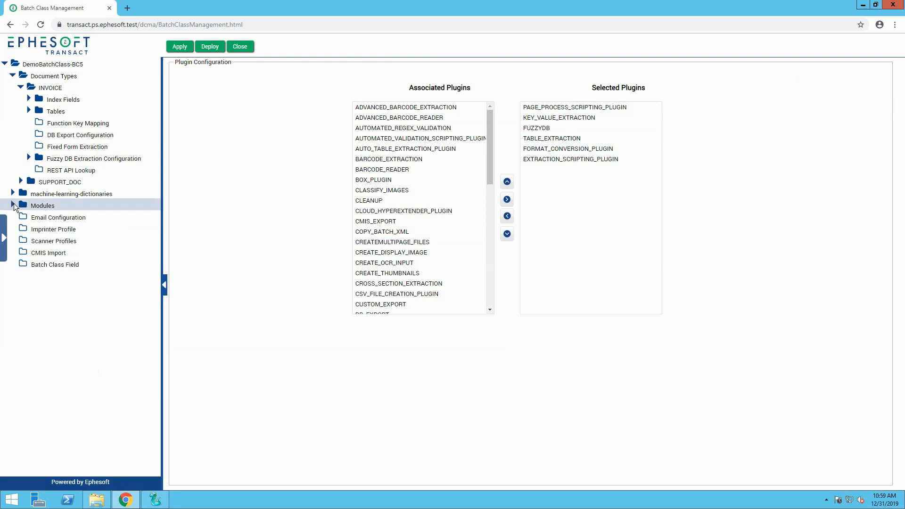
click(67, 219)
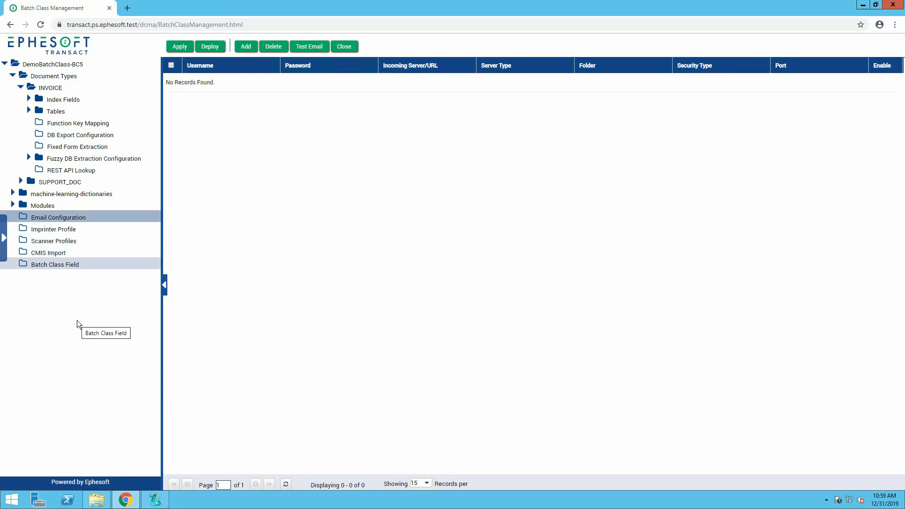
click(50, 241)
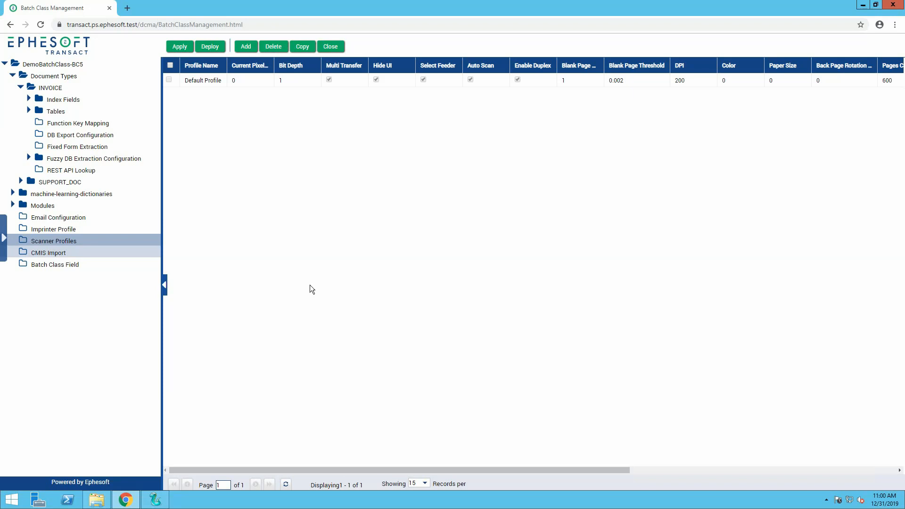
click(78, 265)
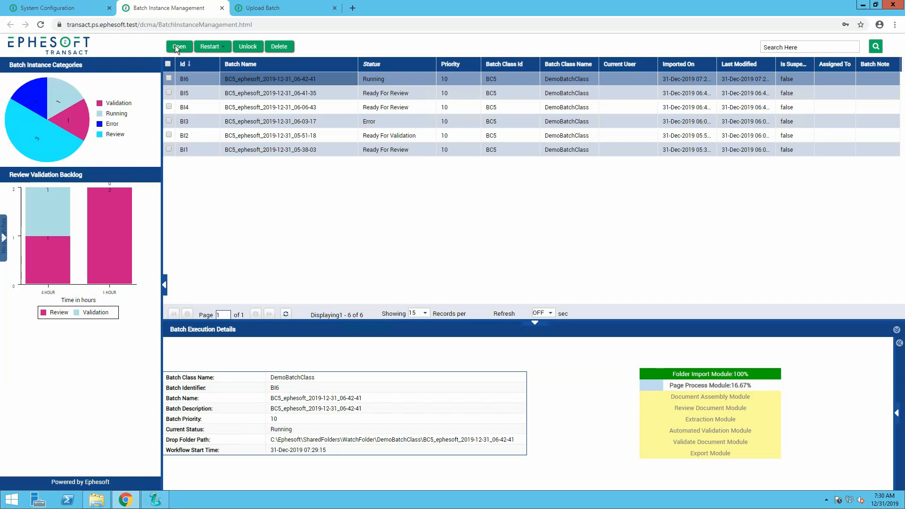
- View the restart options for batch instance BI6 and examine its module progress in the execution details
click(219, 46)
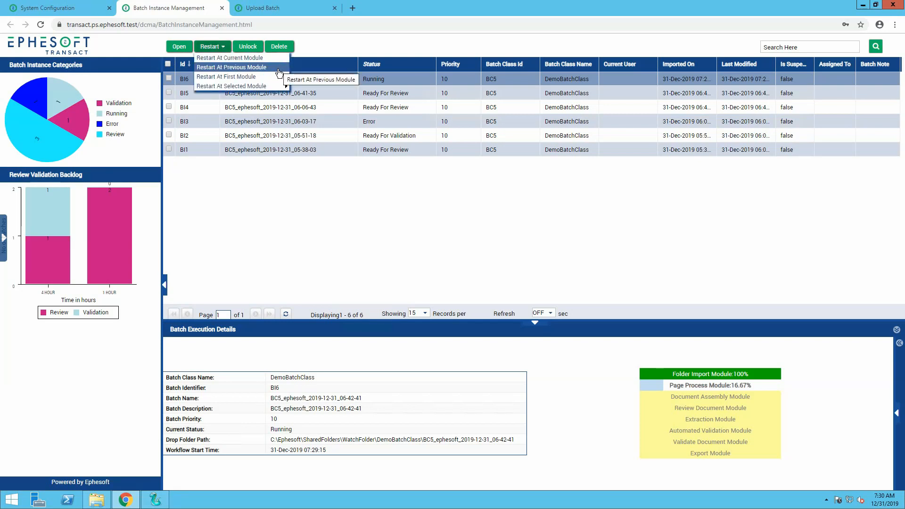
mouse_move(280, 90)
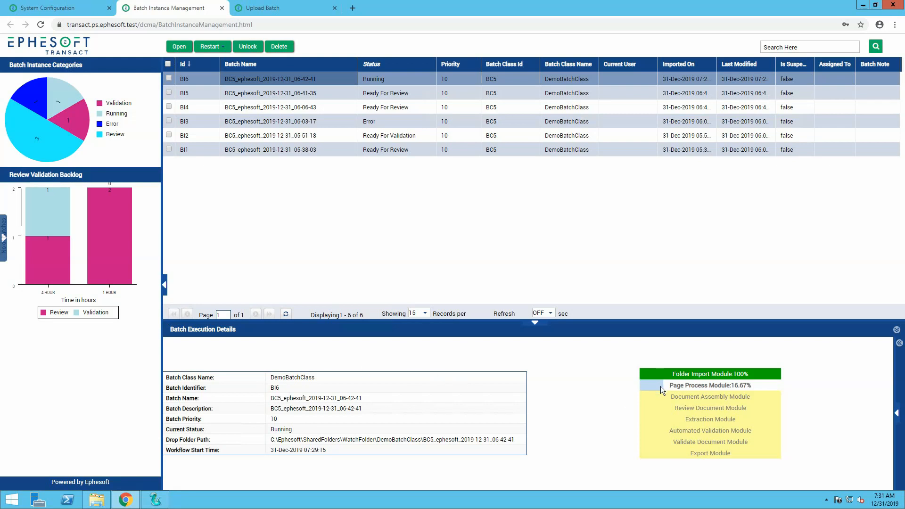
mouse_move(661, 385)
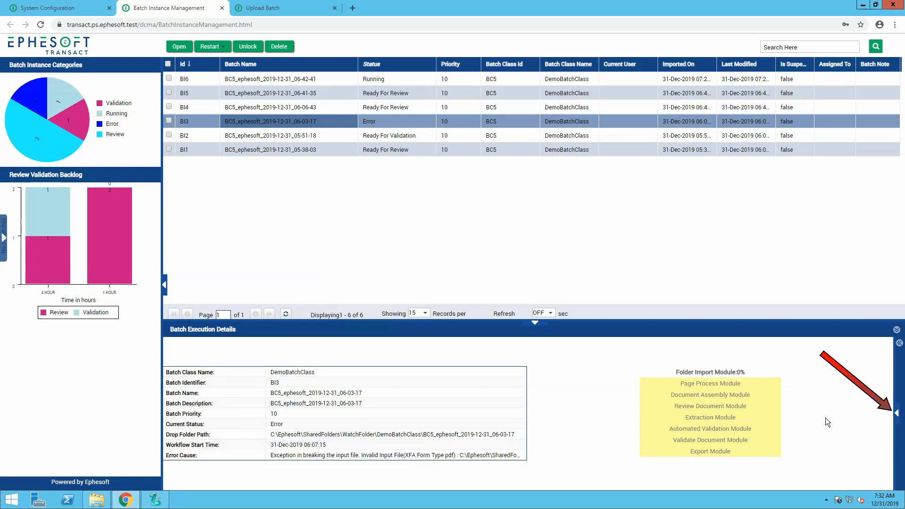
- Download the troubleshooting package for batch instance BI3 with Logs and Batch Instance Folder included, dismissing the logging notice
click(895, 415)
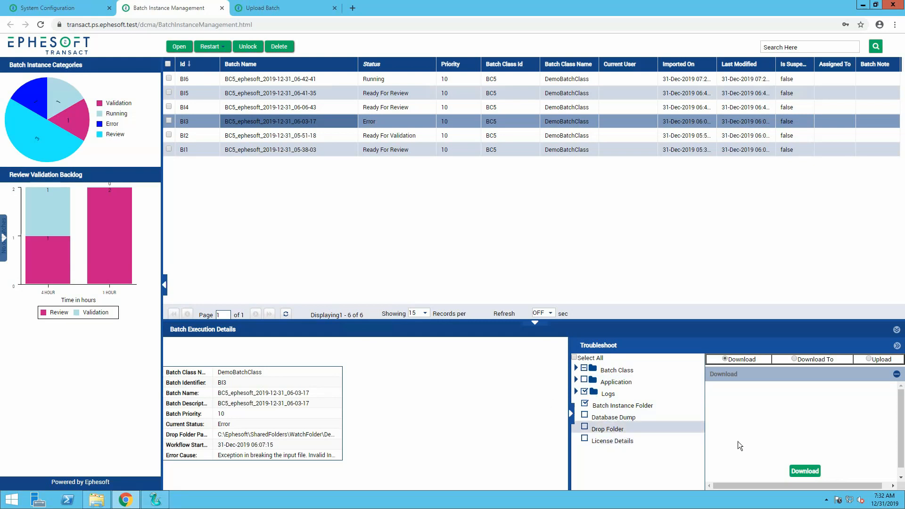
click(798, 471)
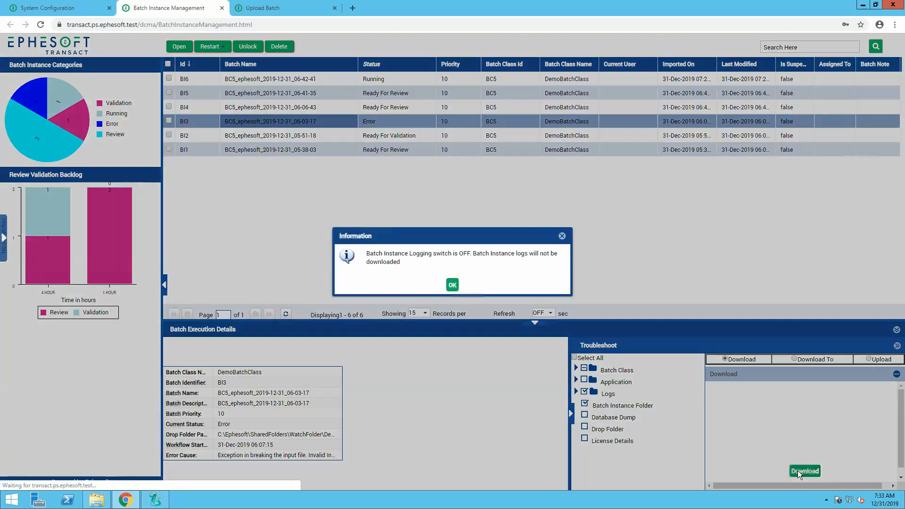
click(452, 286)
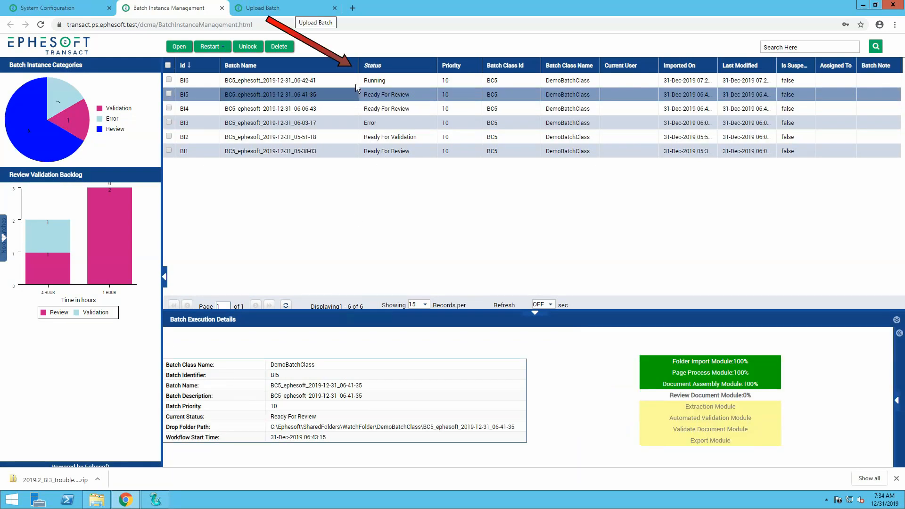
- Hide the Batch Note, Assigned To and Is Suspended columns in the batch instance list
click(354, 65)
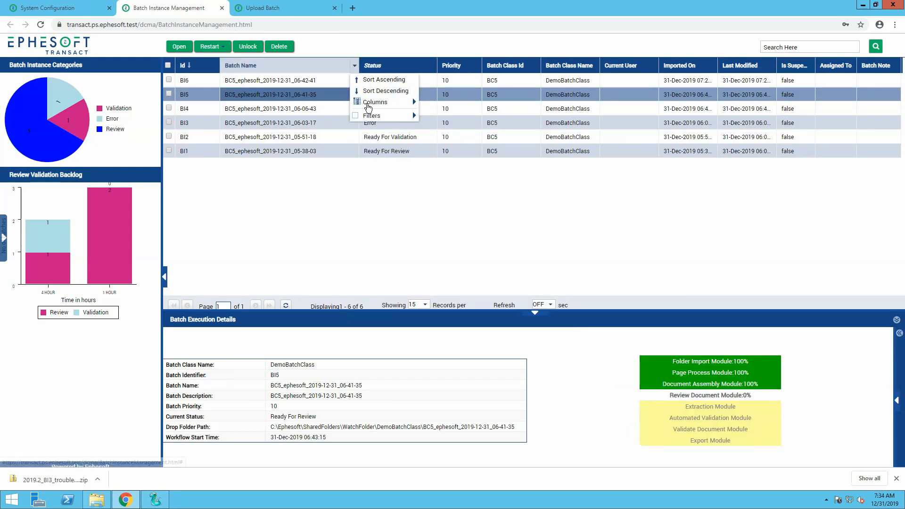
mouse_move(368, 107)
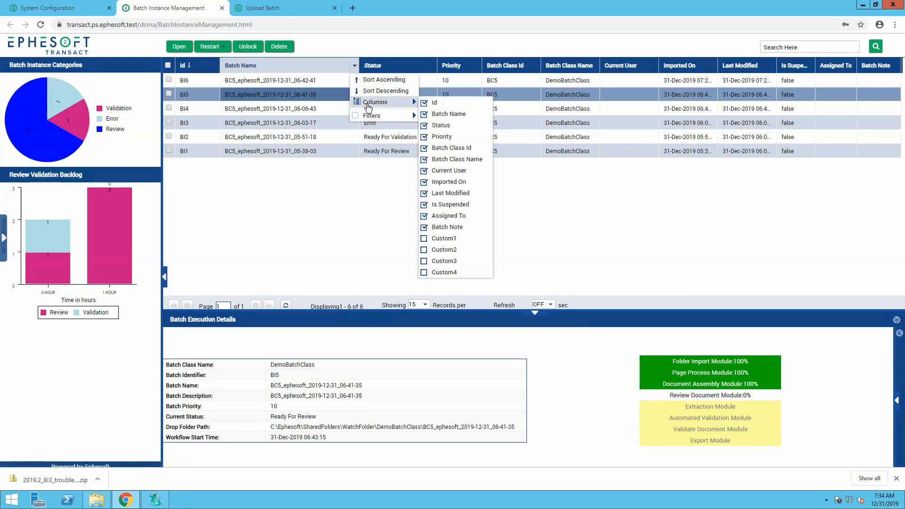
click(425, 228)
click(424, 216)
click(425, 205)
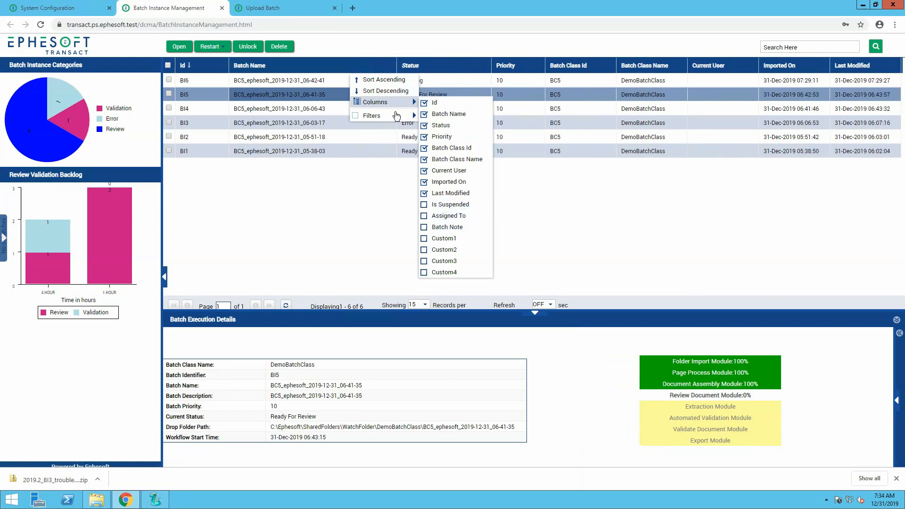
- Filter the batch instance list by status to exclude New, Ready and Ready For Review
mouse_move(405, 115)
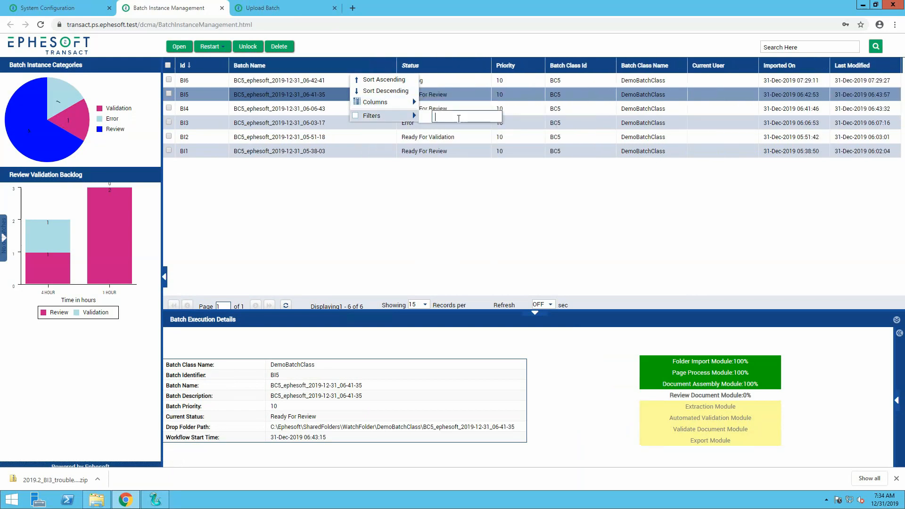
click(486, 65)
mouse_move(512, 115)
click(573, 117)
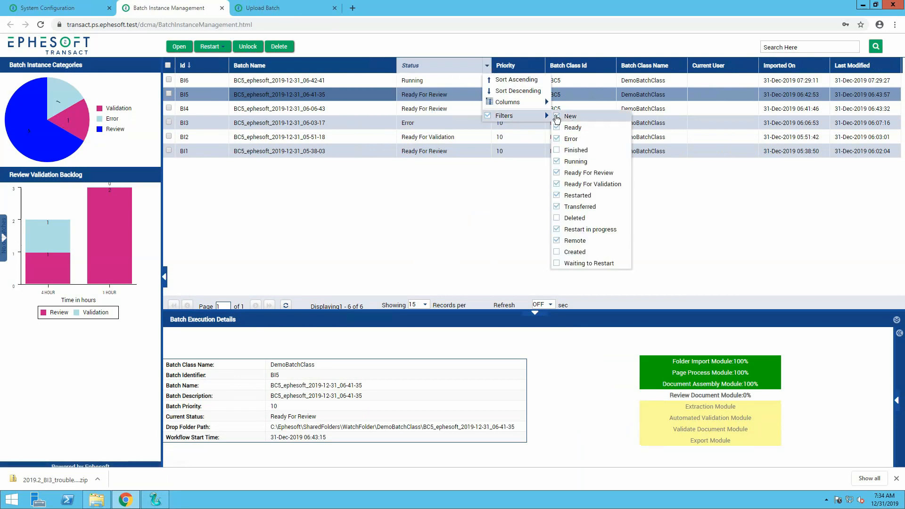
click(560, 128)
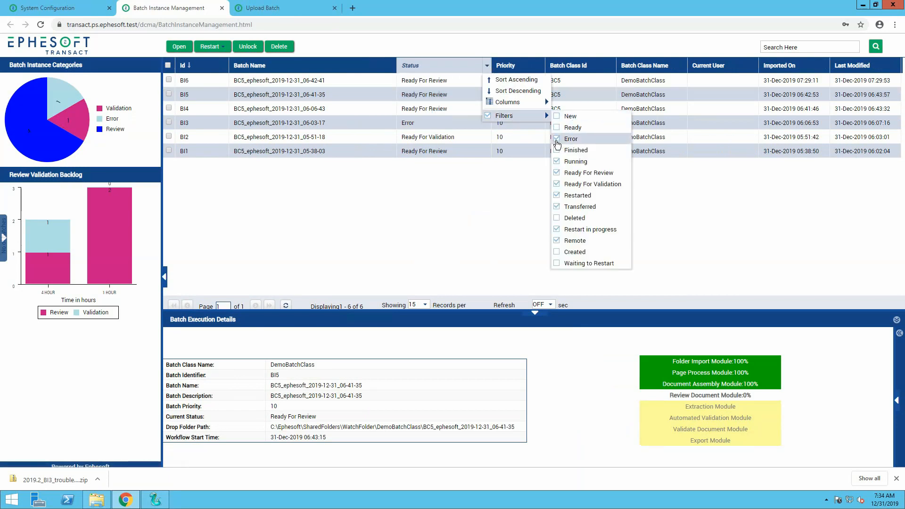
click(559, 173)
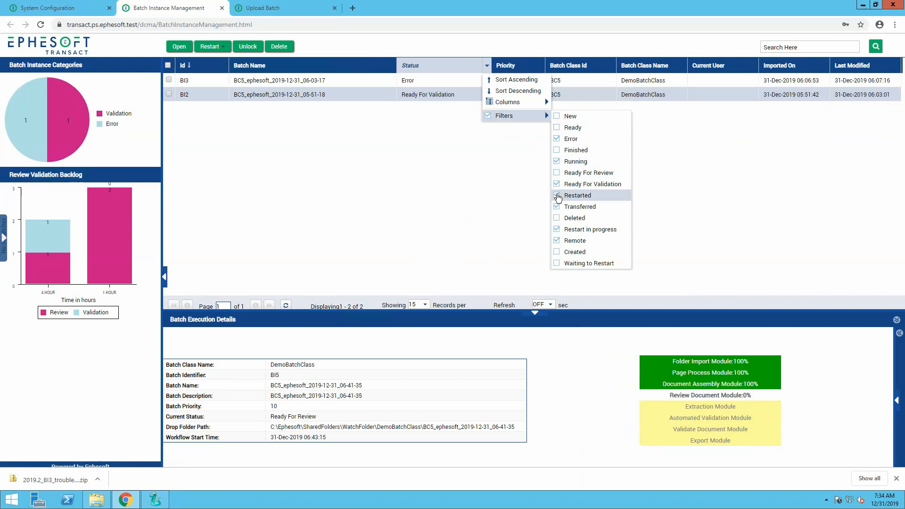
click(444, 193)
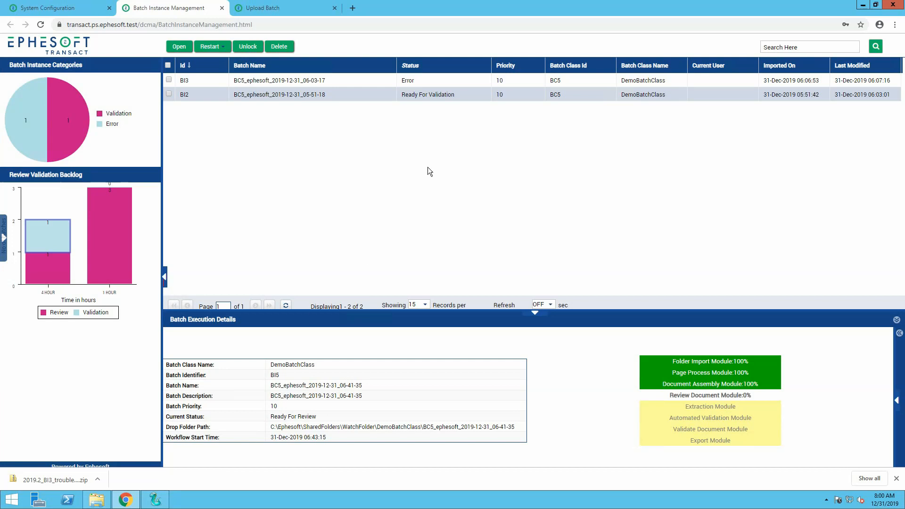
- Include the New, Ready, Finished and Ready For Review statuses in the batch instance list's status filter
click(487, 68)
mouse_move(499, 116)
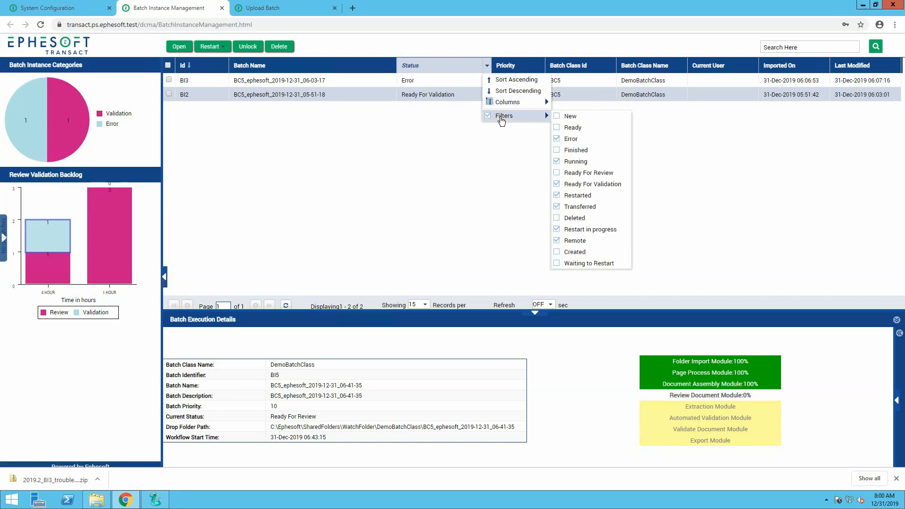
click(559, 132)
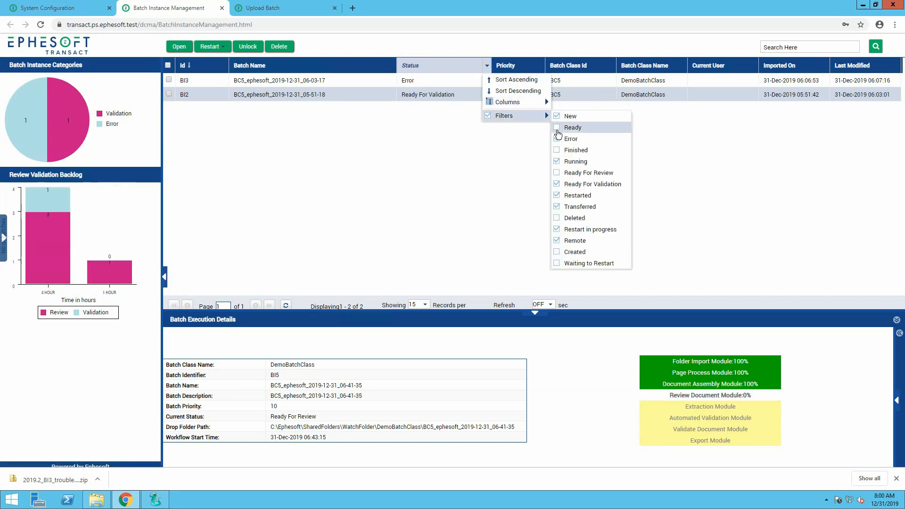
click(558, 129)
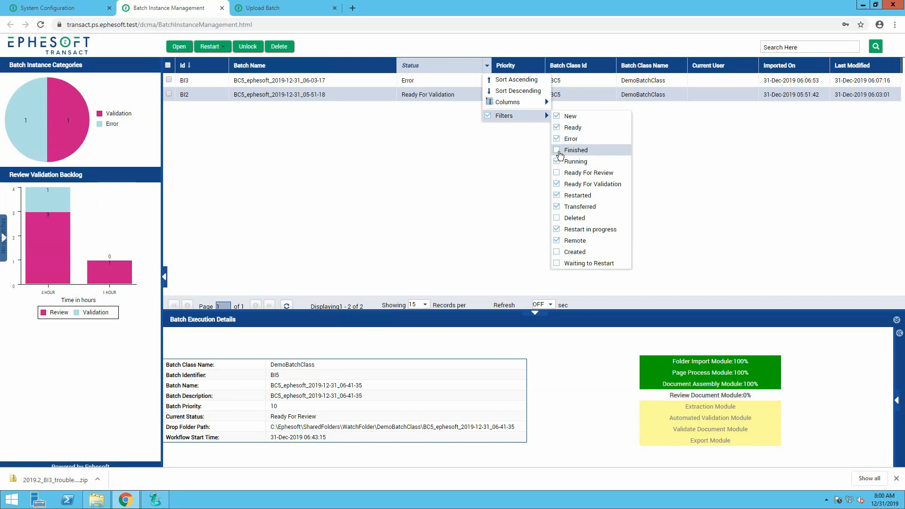
click(558, 150)
click(558, 173)
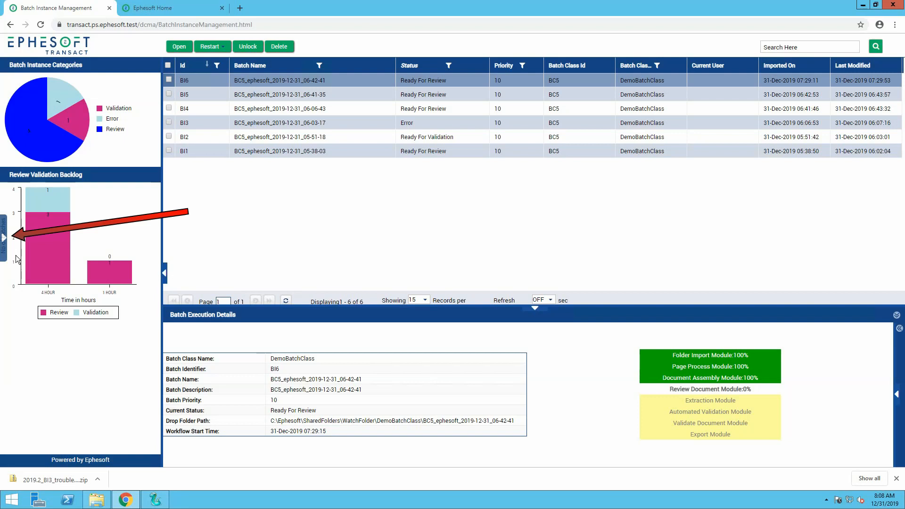
- Open Folder Management from the navigation menu, and again from the Administrator options on the Ephesoft Home page
click(5, 240)
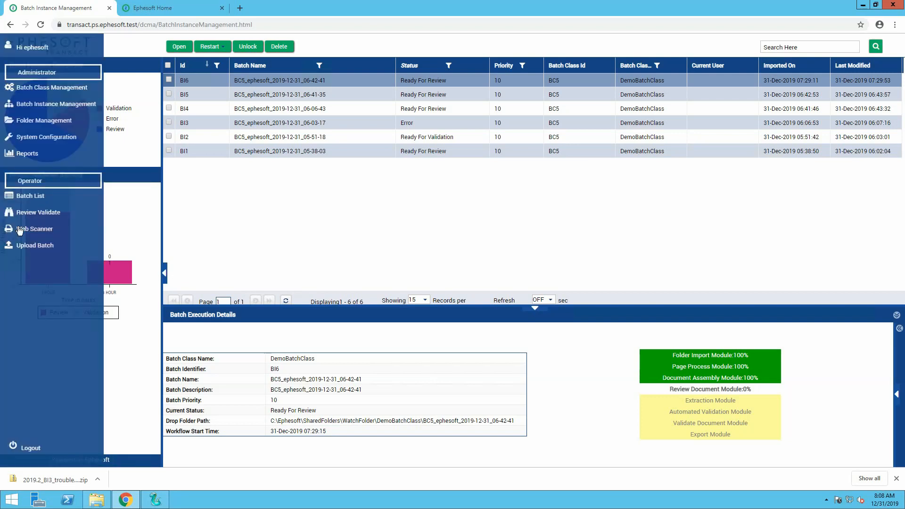
click(43, 122)
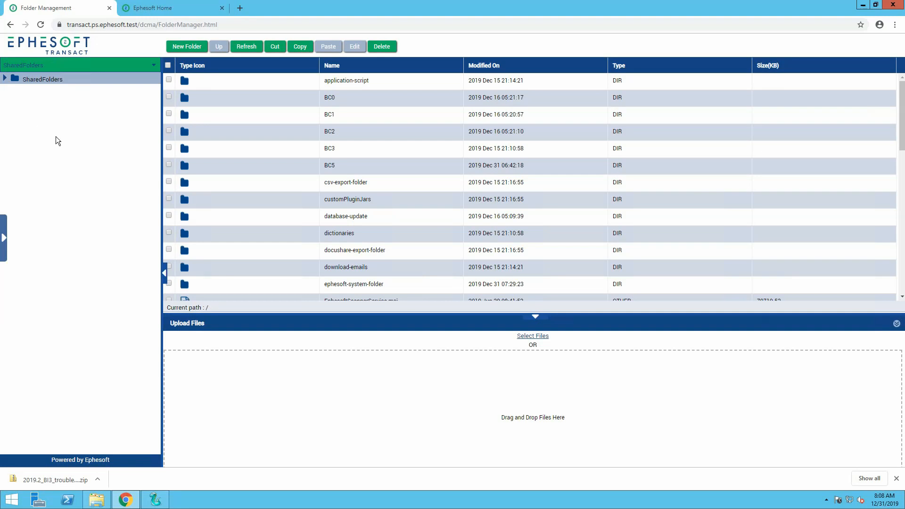
click(153, 10)
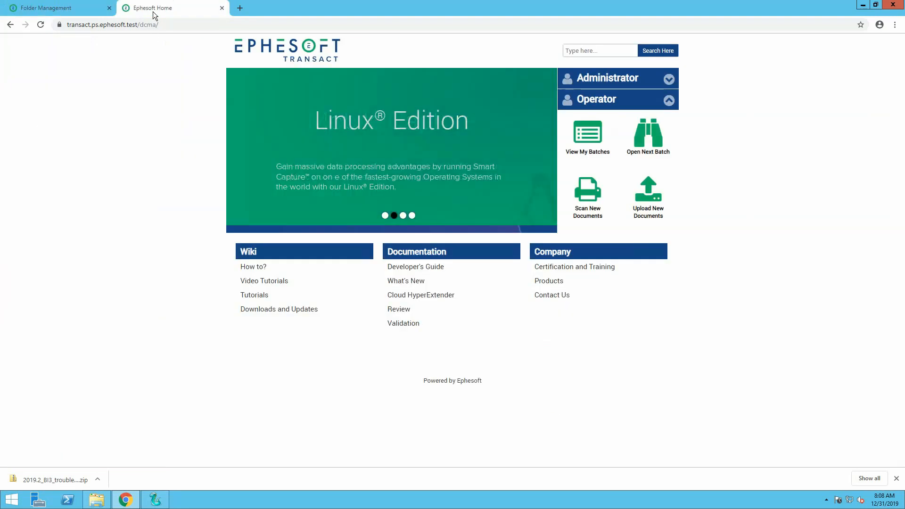
click(639, 83)
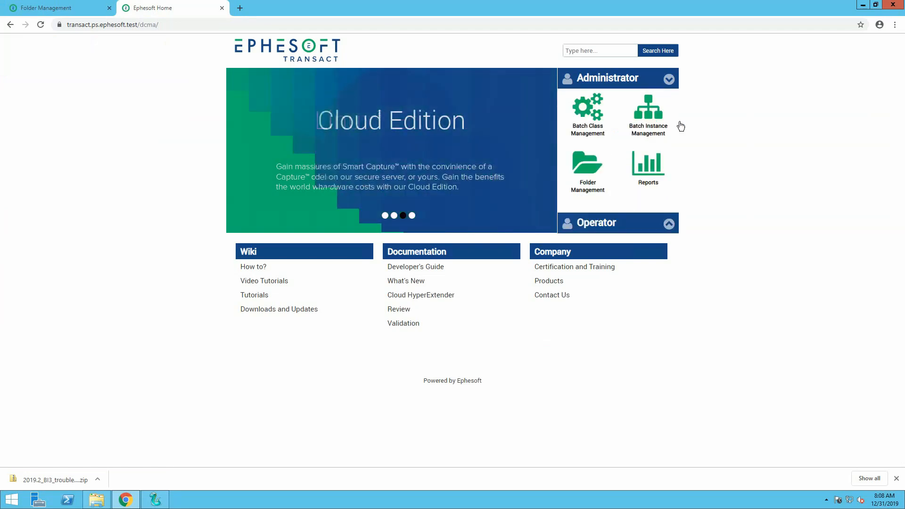
click(587, 184)
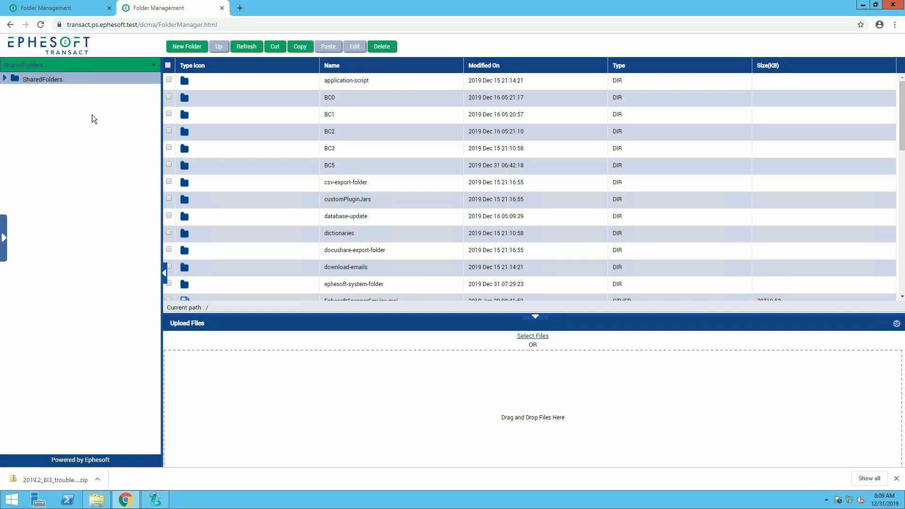
- View the batch class folder choices, expand the SharedFolders tree and open the BC5 folder
click(155, 66)
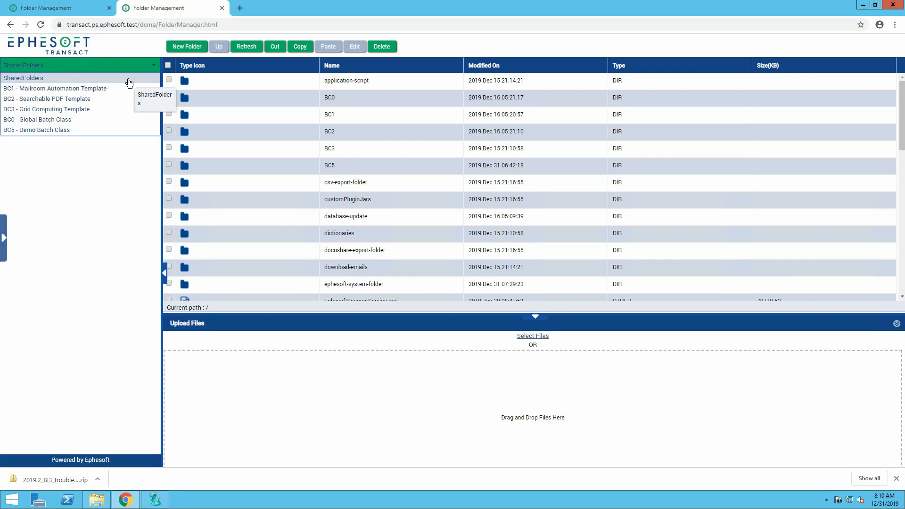
click(49, 227)
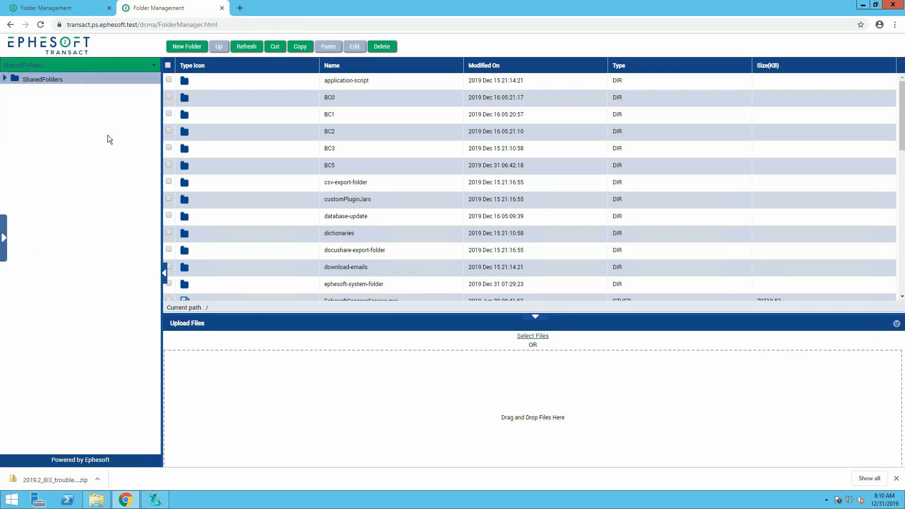
click(5, 80)
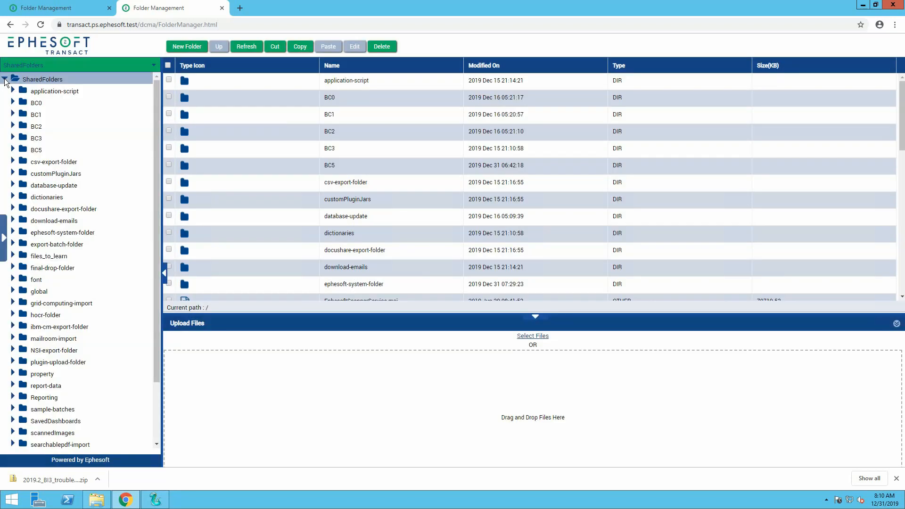
scroll(96, 206, down, 1)
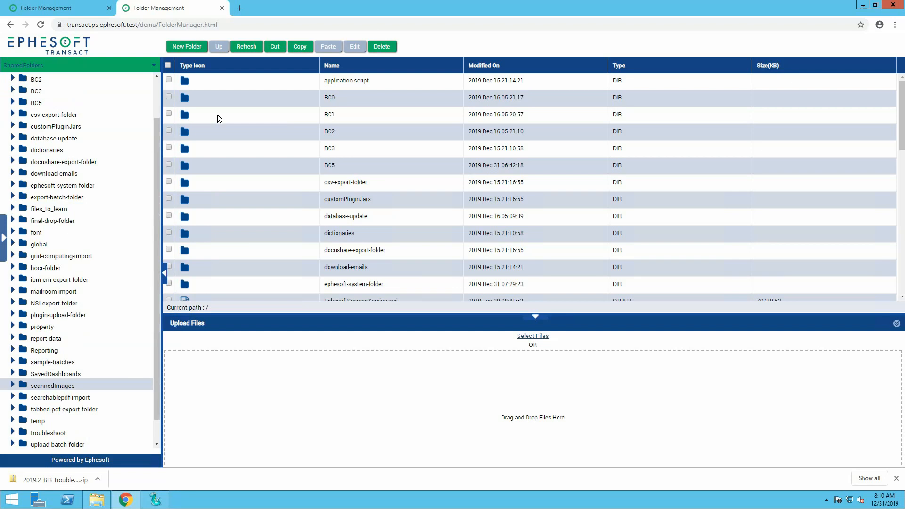
double_click(236, 166)
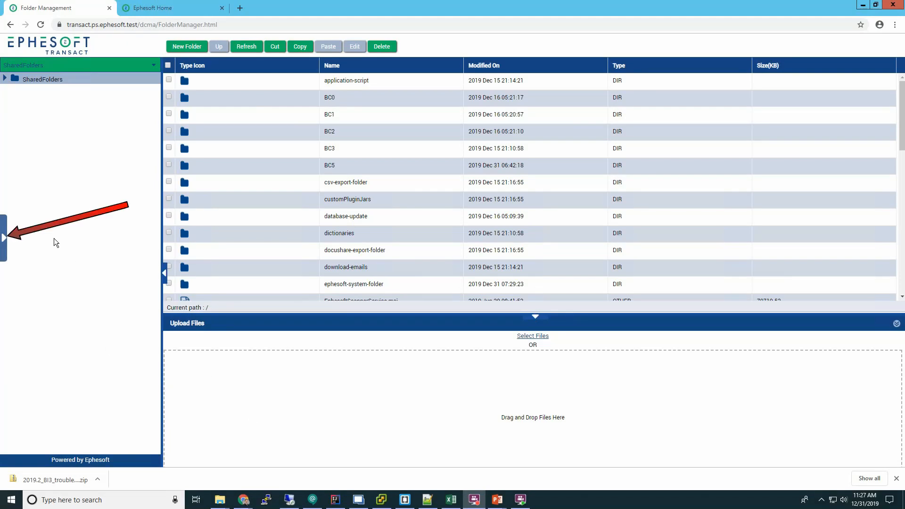
- Open the Reports dashboard from the navigation menu, and again from the Administrator options on the Ephesoft Home page
click(5, 238)
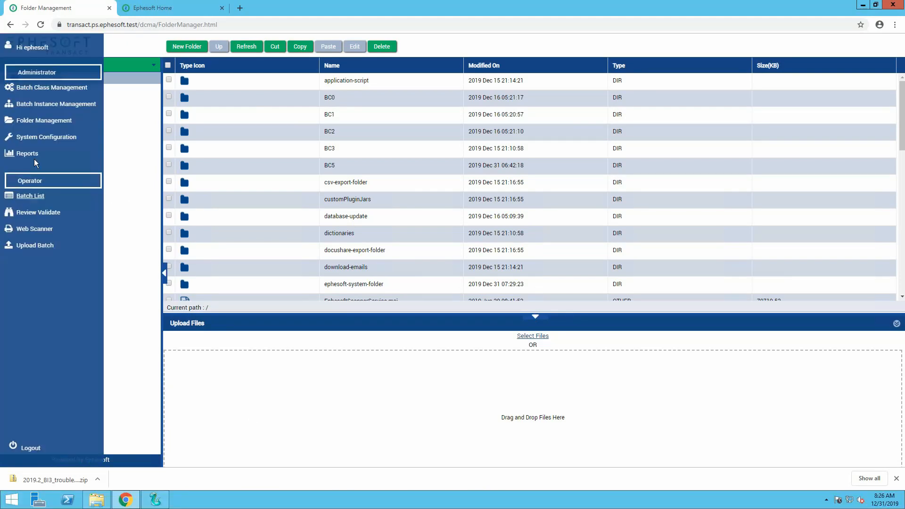
click(34, 159)
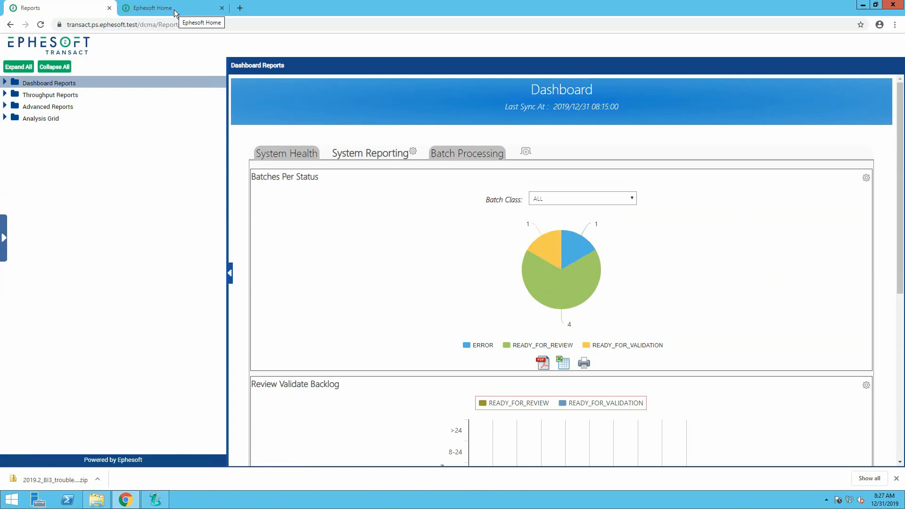
click(173, 10)
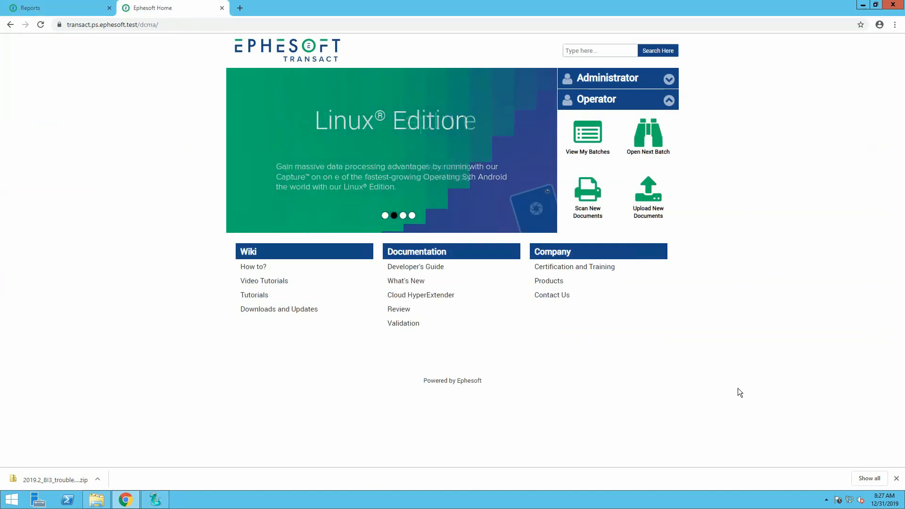
click(669, 80)
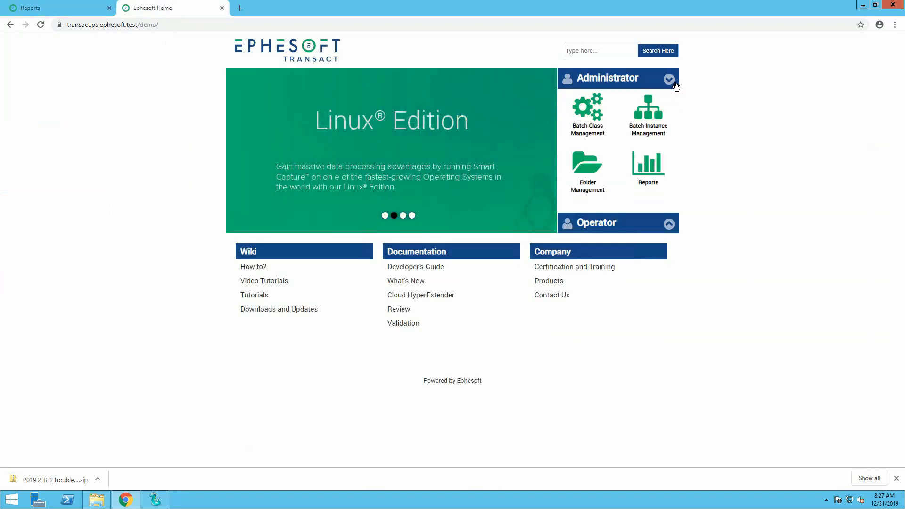
click(648, 179)
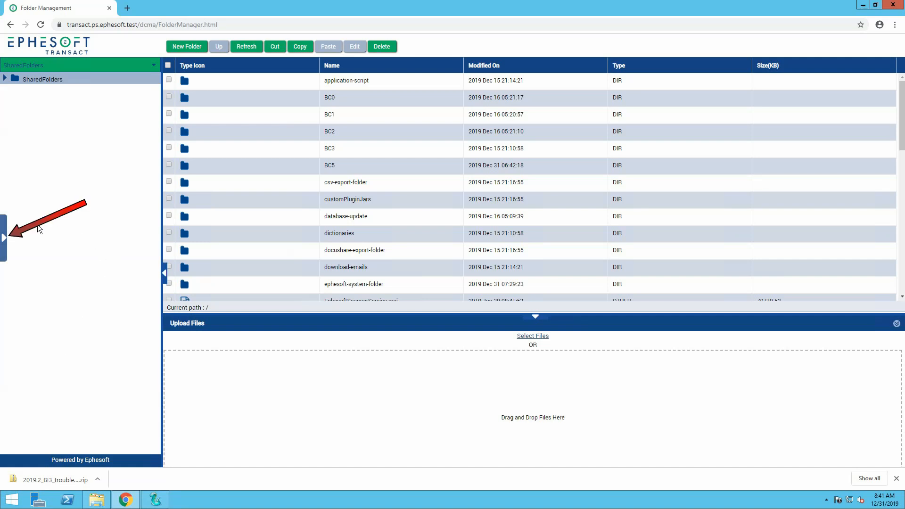
- Open System Configuration and view the Regex Builder under Regex Pool
click(4, 237)
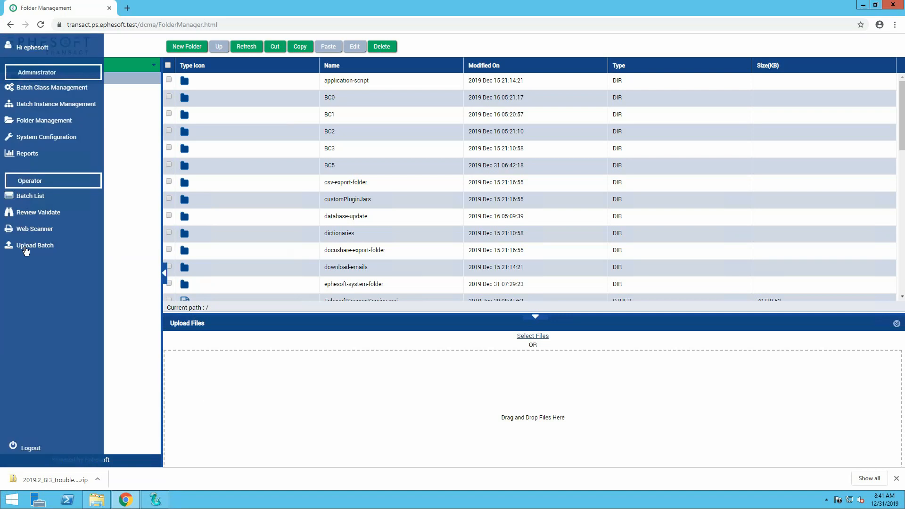
click(57, 136)
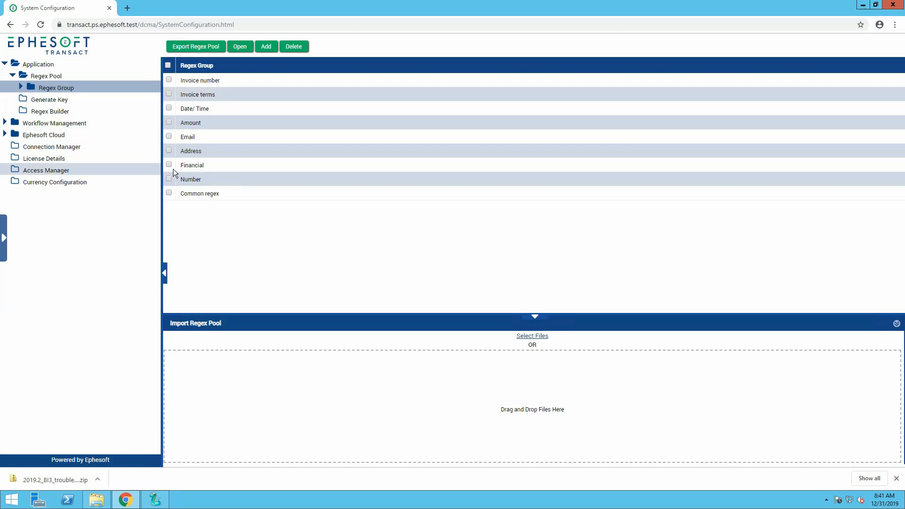
click(111, 112)
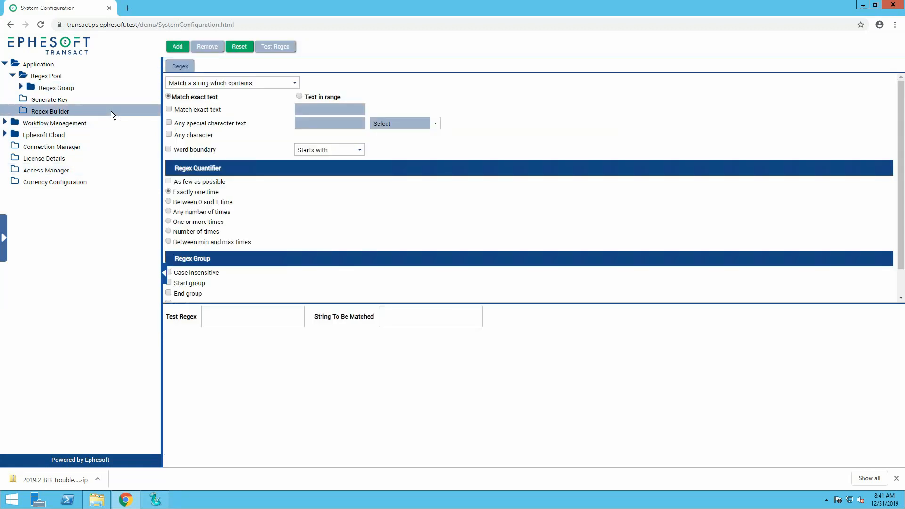
- View the RECOSTAR_EXTRACTION plugin's dependencies under Workflow Management and the Ephesoft Cloud registration form, then collapse the plugin list
click(53, 124)
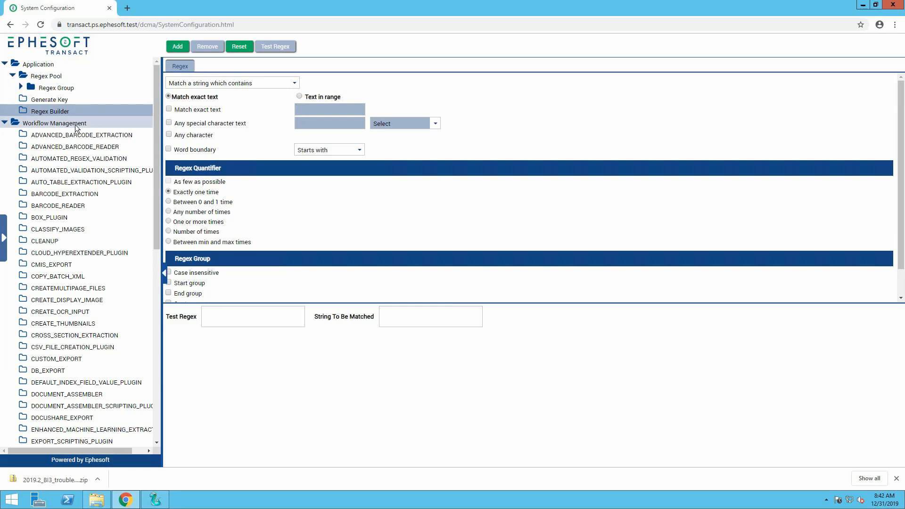
scroll(41, 309, down, 7)
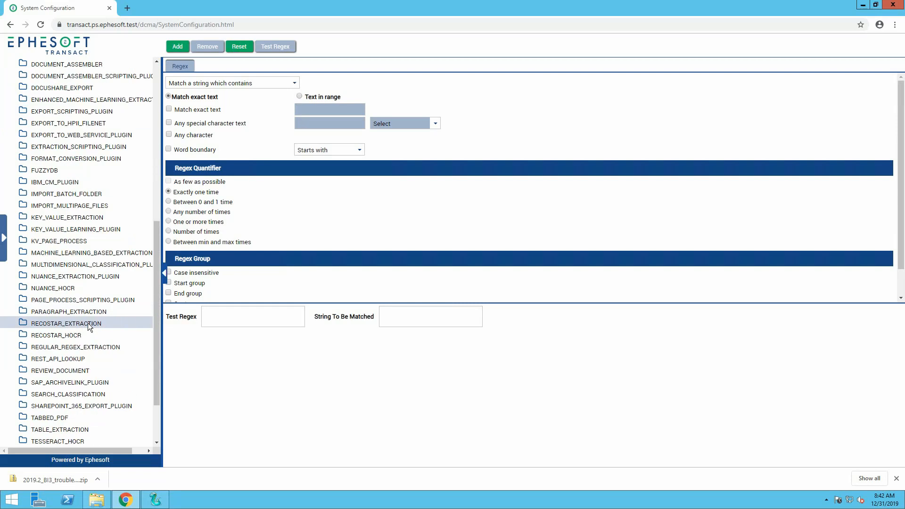
click(88, 323)
scroll(60, 395, down, 2)
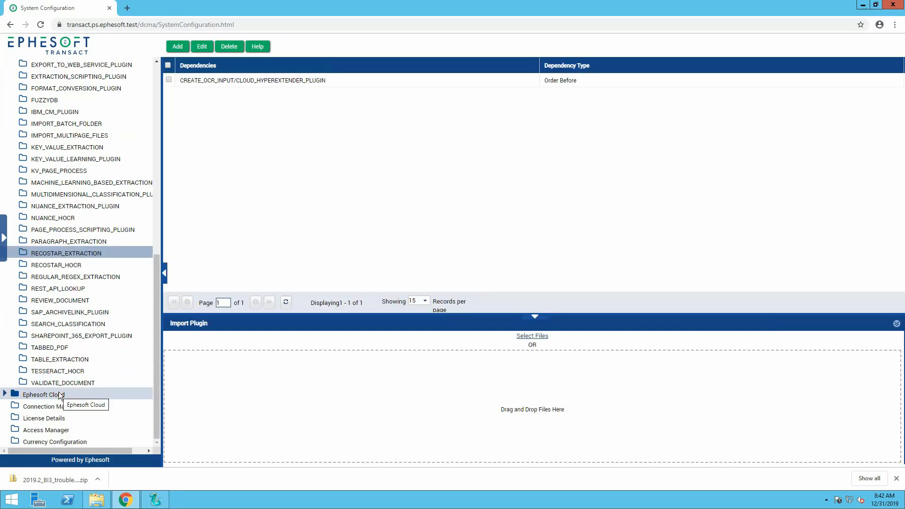
click(59, 395)
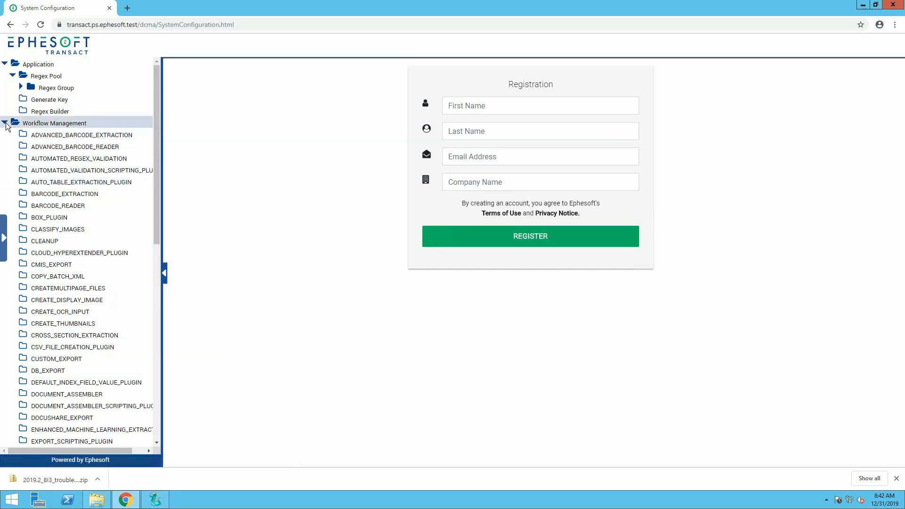
click(5, 123)
- View the Connection Manager, License Details, Access Manager and Currency Configuration pages of System Configuration
click(77, 170)
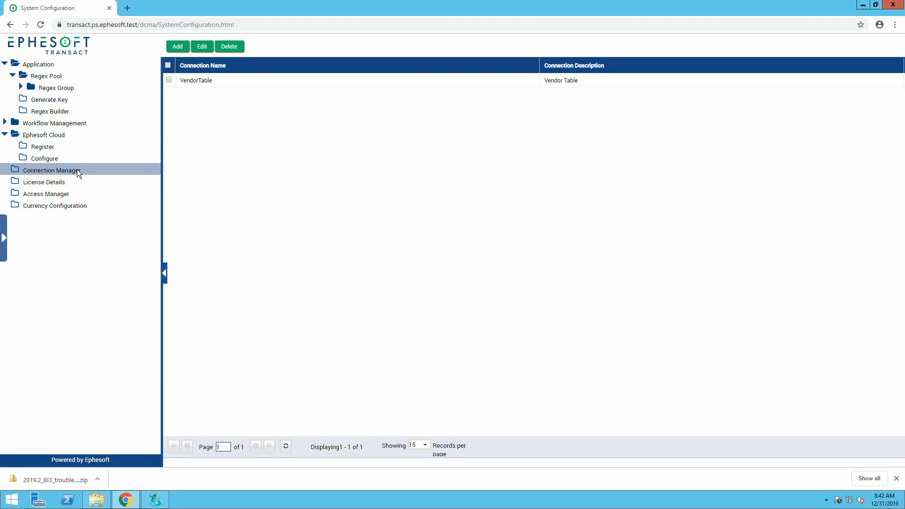
click(55, 179)
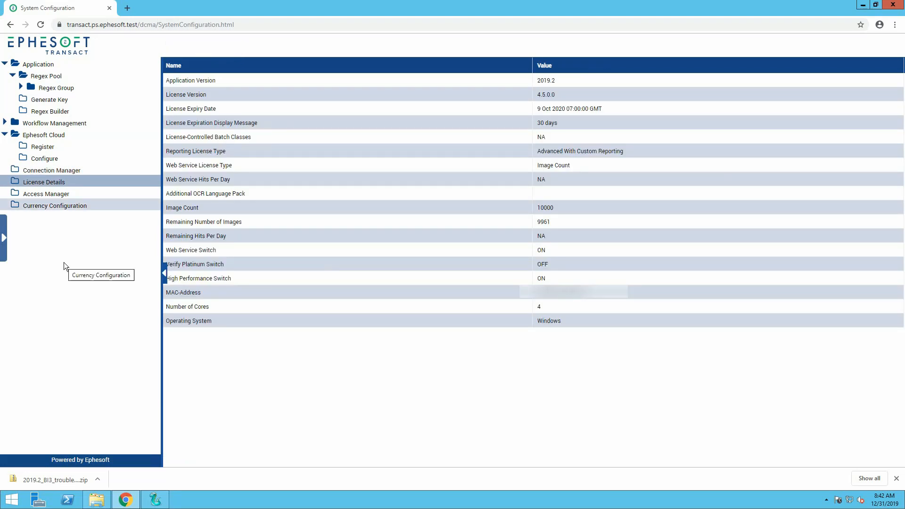
click(67, 195)
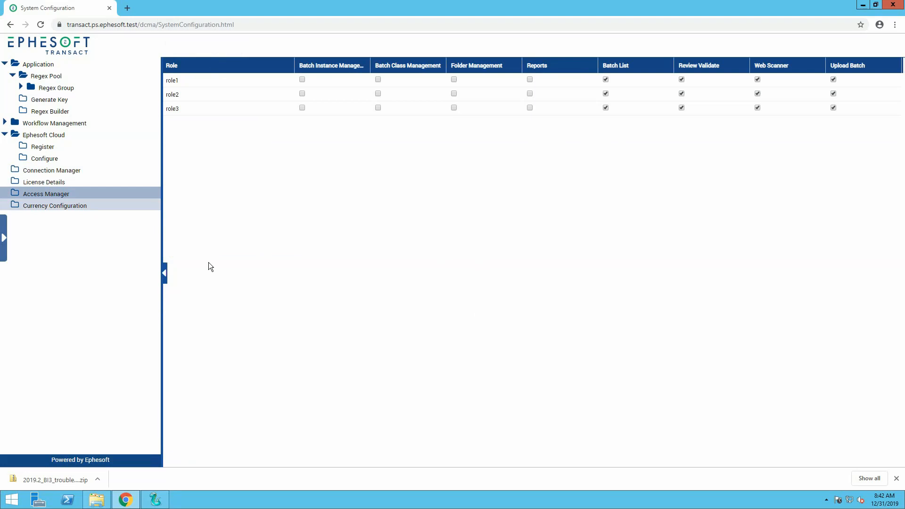
click(100, 205)
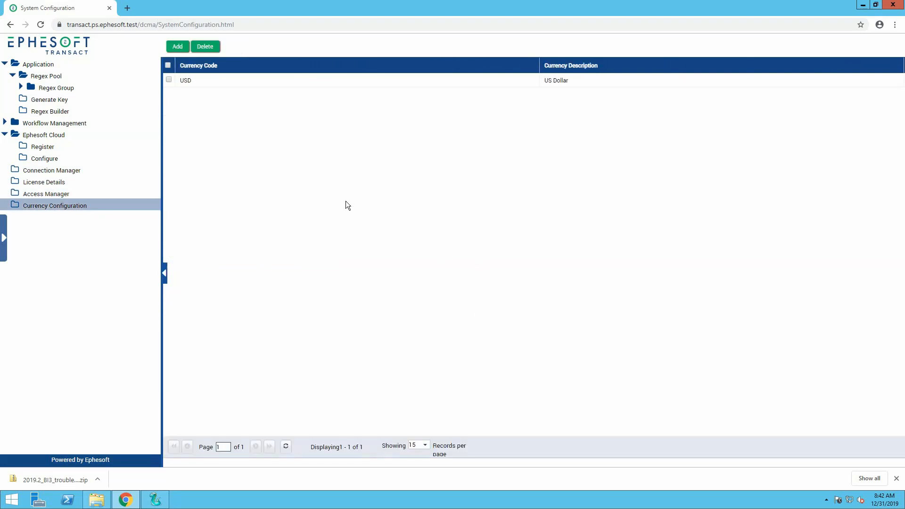